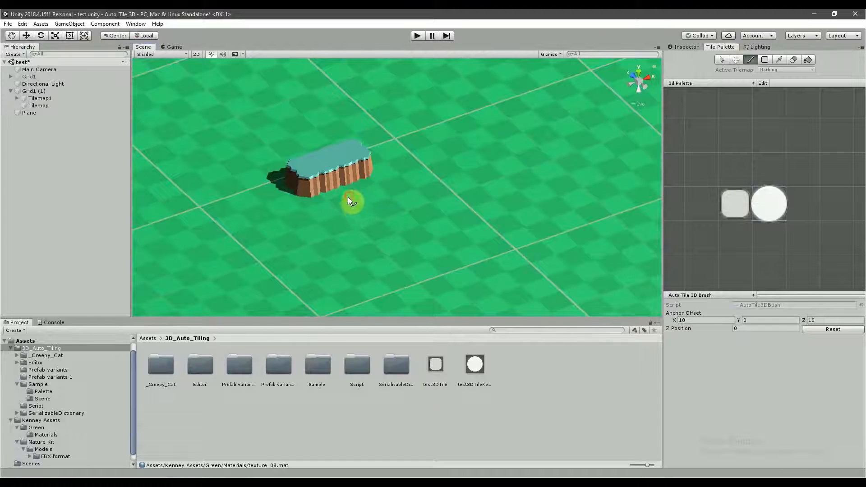
Paint auto tiles on Tilemap1 to extend the small cliff block into a wide platform with uneven edges
{"action": "scroll", "coordinate": [348, 197], "scroll_direction": "down", "scroll_amount": 5}
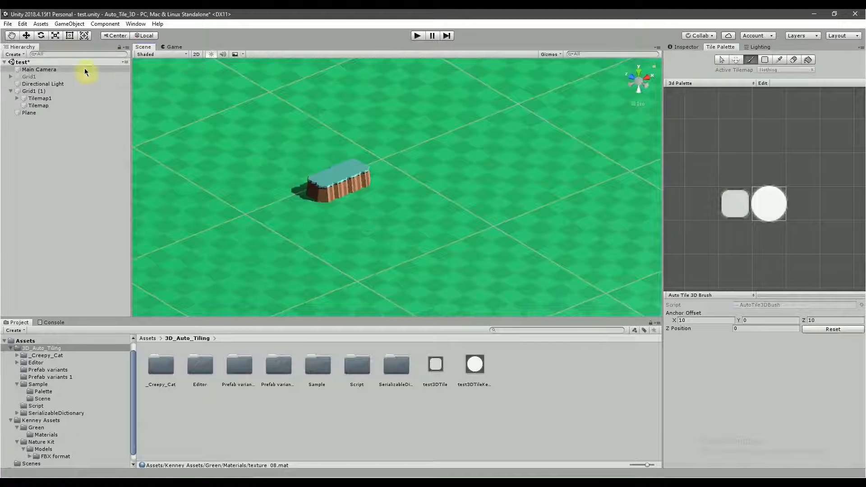
{"action": "left_click", "coordinate": [51, 99]}
{"action": "left_click_drag", "start_coordinate": [361, 194], "coordinate": [394, 207]}
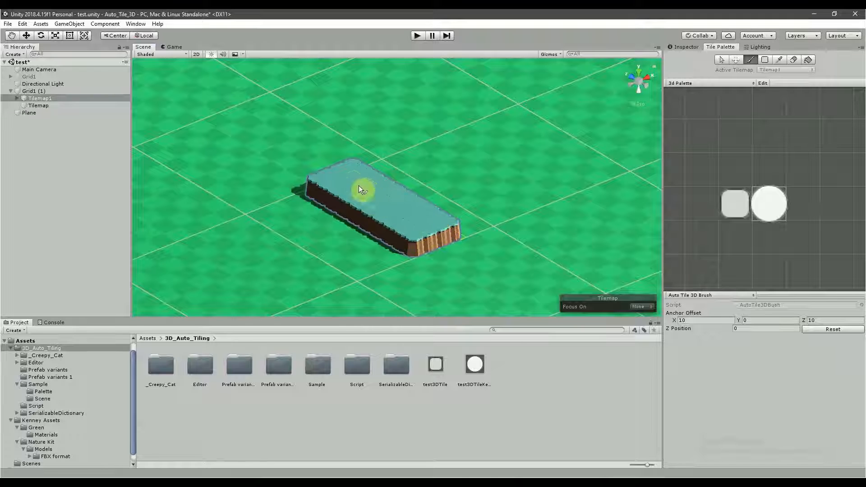
{"action": "left_click_drag", "start_coordinate": [325, 226], "coordinate": [397, 272]}
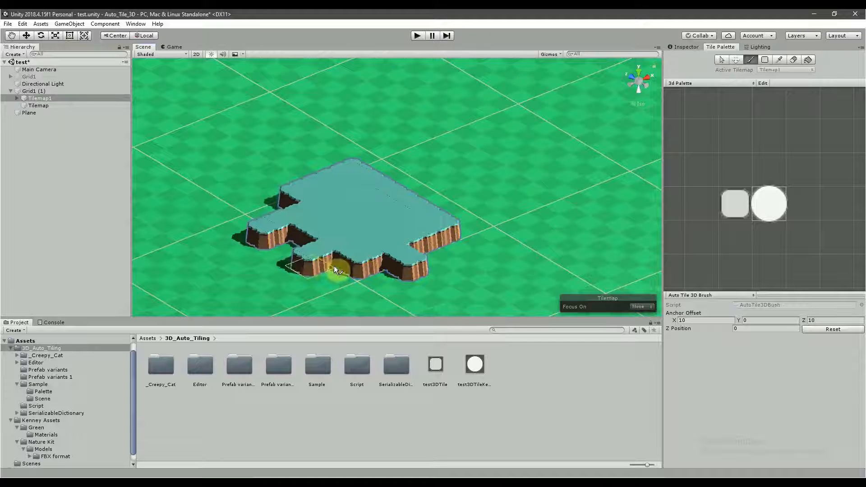
Erase the cliff platform from Tilemap1, leaving the ground plane empty, and reactivate the paint brush
{"action": "right_click_drag", "start_coordinate": [430, 264], "coordinate": [210, 247]}
{"action": "scroll", "coordinate": [338, 186], "scroll_direction": "up", "scroll_amount": 6}
{"action": "right_click_drag", "start_coordinate": [338, 186], "coordinate": [477, 244]}
{"action": "key", "text": "d"}
{"action": "mouse_move", "coordinate": [435, 179]}
{"action": "left_mouse_down"}
{"action": "mouse_move", "coordinate": [379, 116]}
{"action": "mouse_move", "coordinate": [305, 121]}
{"action": "mouse_move", "coordinate": [228, 203]}
{"action": "mouse_move", "coordinate": [279, 196]}
{"action": "mouse_move", "coordinate": [333, 284]}
{"action": "mouse_move", "coordinate": [418, 167]}
{"action": "mouse_move", "coordinate": [406, 286]}
{"action": "left_mouse_up"}
{"action": "key", "text": "b"}
{"action": "right_click_drag", "start_coordinate": [406, 287], "coordinate": [420, 219]}
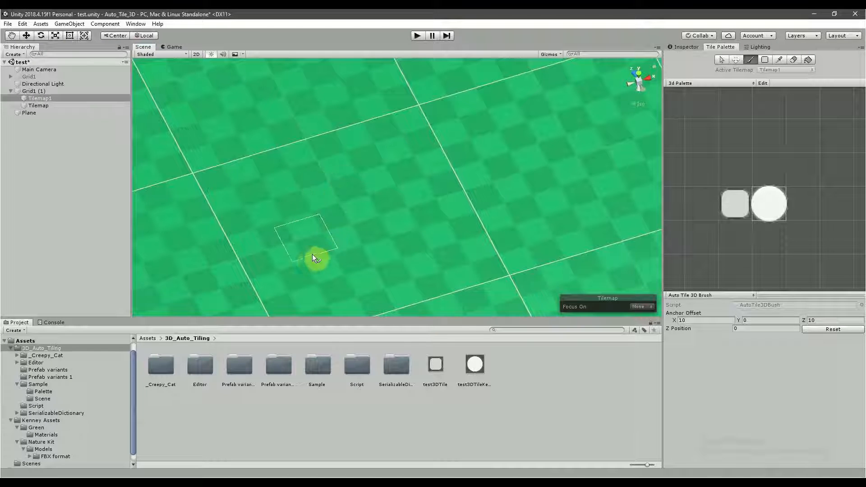
Paint a strip of cliff tiles on Tilemap1 and trim its protruding tiles into one straight row
{"action": "mouse_move", "coordinate": [312, 254]}
{"action": "left_mouse_down"}
{"action": "mouse_move", "coordinate": [391, 256]}
{"action": "mouse_move", "coordinate": [516, 241]}
{"action": "mouse_move", "coordinate": [535, 225]}
{"action": "mouse_move", "coordinate": [468, 233]}
{"action": "left_mouse_up"}
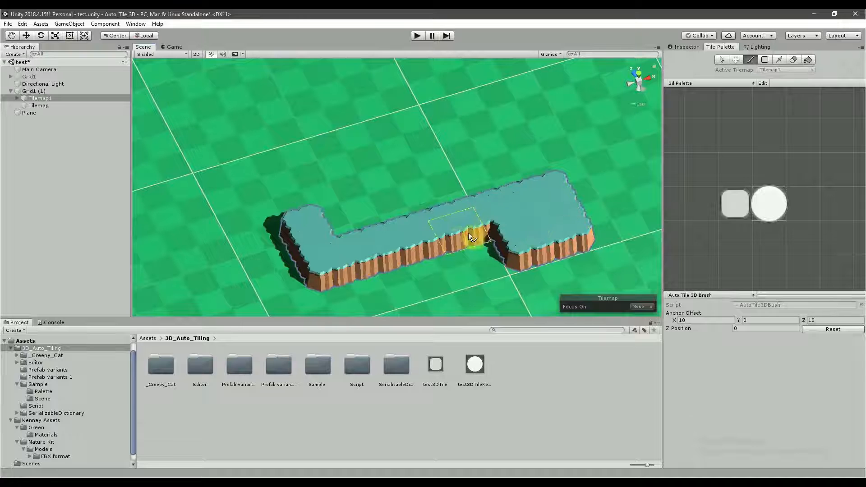
{"action": "left_click", "coordinate": [303, 230], "text": "shift"}
{"action": "scroll", "coordinate": [382, 238], "scroll_direction": "down", "scroll_amount": 4}
{"action": "right_click_drag", "start_coordinate": [382, 237], "coordinate": [448, 225]}
{"action": "middle_click_drag", "start_coordinate": [448, 226], "coordinate": [414, 221]}
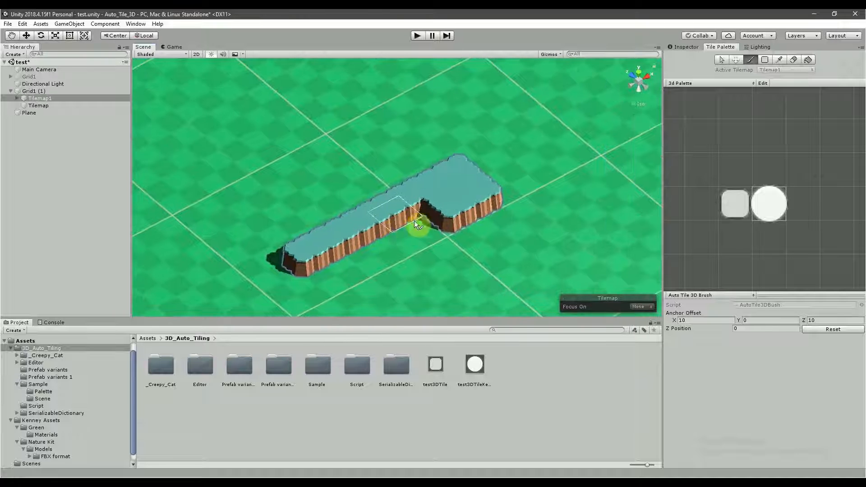
{"action": "left_click_drag", "start_coordinate": [477, 200], "coordinate": [466, 175], "text": "shift"}
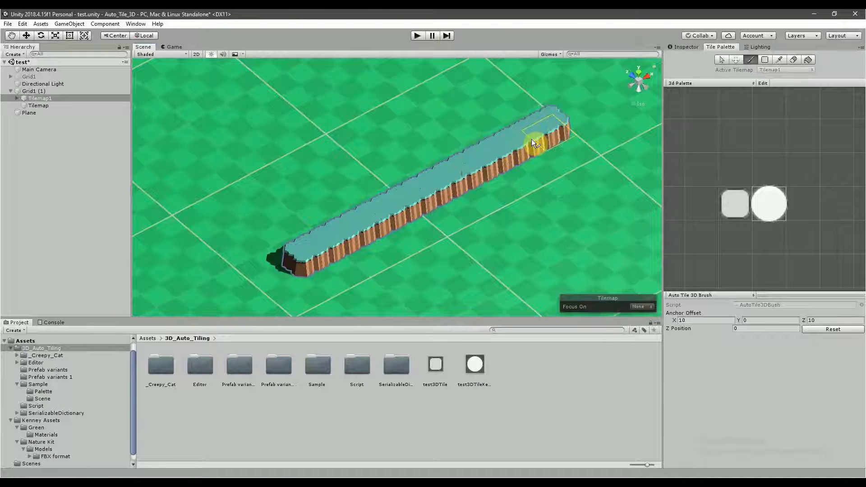
Paint a square cliff ring with two arms crossing at its corner, and fill the ring's interior with tiles
{"action": "scroll", "coordinate": [532, 139], "scroll_direction": "down", "scroll_amount": 3}
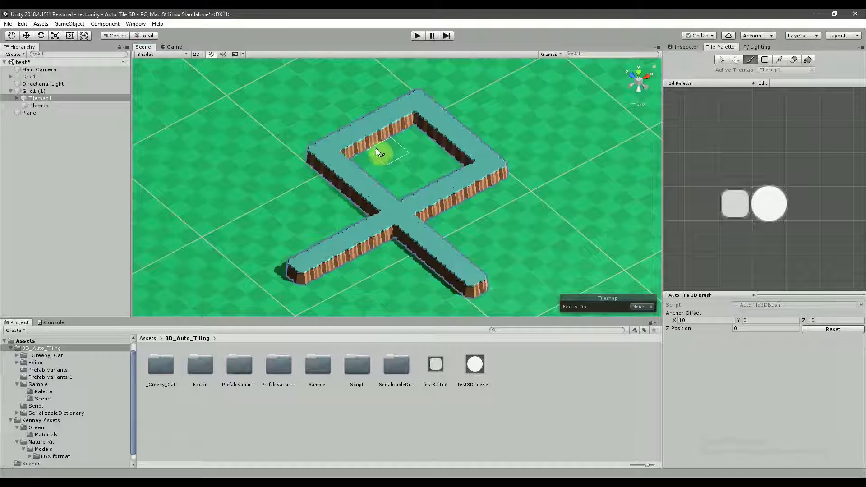
{"action": "left_click", "coordinate": [394, 143]}
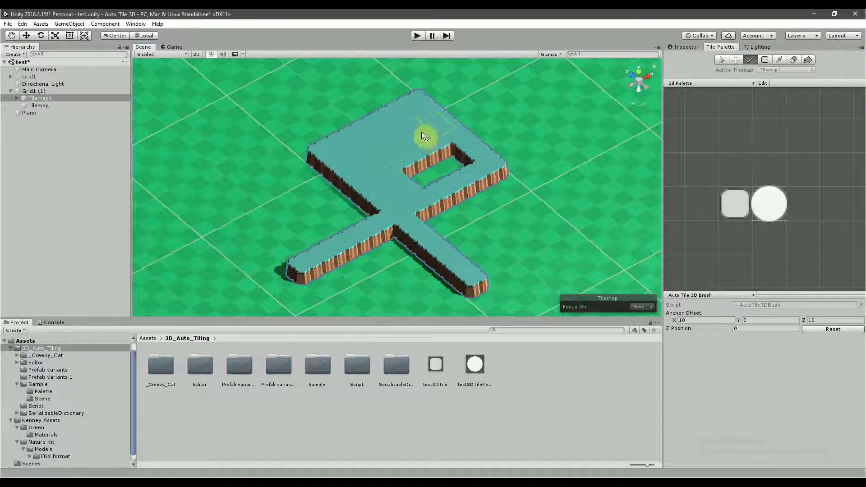
{"action": "left_click_drag", "start_coordinate": [446, 165], "coordinate": [415, 181]}
Paint a raised second level with a notched edge on top of the square, using the Tilemap layer and anchor offset Y 10
{"action": "scroll", "coordinate": [417, 175], "scroll_direction": "up", "scroll_amount": 3}
{"action": "right_click_drag", "start_coordinate": [489, 209], "coordinate": [399, 168]}
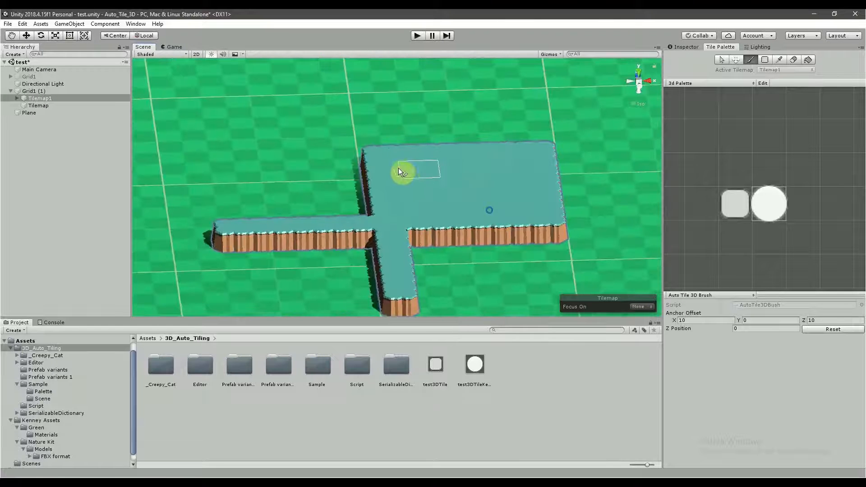
{"action": "middle_click_drag", "start_coordinate": [416, 176], "coordinate": [410, 186]}
{"action": "left_click", "coordinate": [45, 106]}
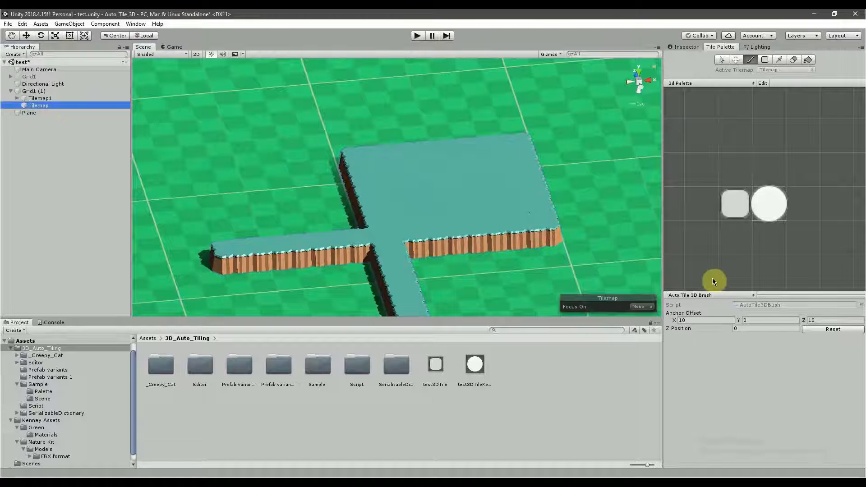
{"action": "left_click", "coordinate": [760, 319]}
{"action": "type", "text": "10"}
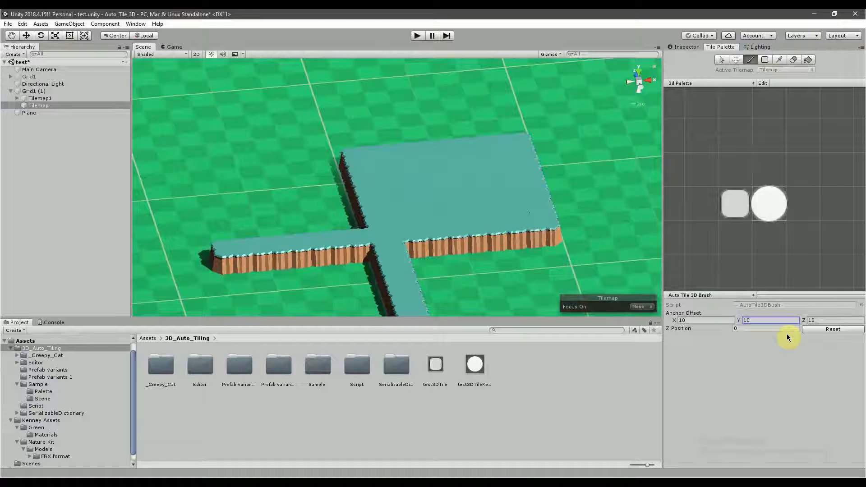
{"action": "scroll", "coordinate": [406, 244], "scroll_direction": "up", "scroll_amount": 3}
{"action": "right_click_drag", "start_coordinate": [414, 212], "coordinate": [425, 207]}
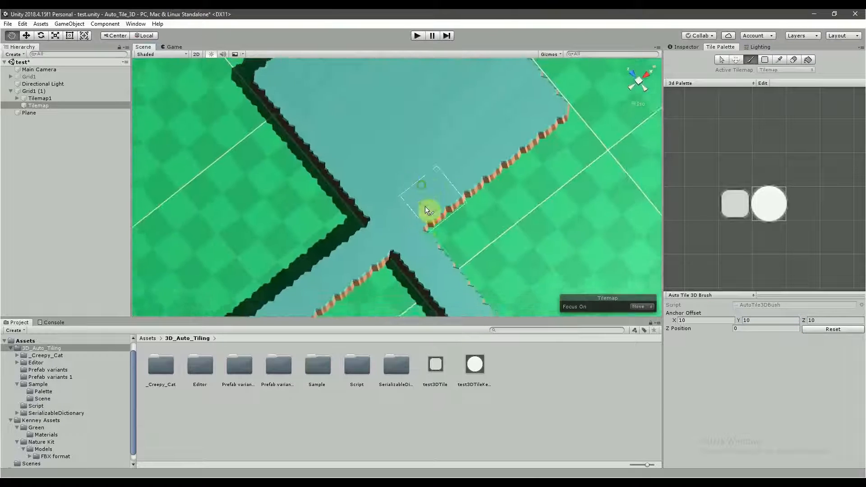
{"action": "middle_click_drag", "start_coordinate": [425, 206], "coordinate": [425, 270]}
{"action": "mouse_move", "coordinate": [364, 177]}
{"action": "left_mouse_down"}
{"action": "mouse_move", "coordinate": [416, 141]}
{"action": "mouse_move", "coordinate": [408, 97]}
{"action": "mouse_move", "coordinate": [493, 142]}
{"action": "left_mouse_up"}
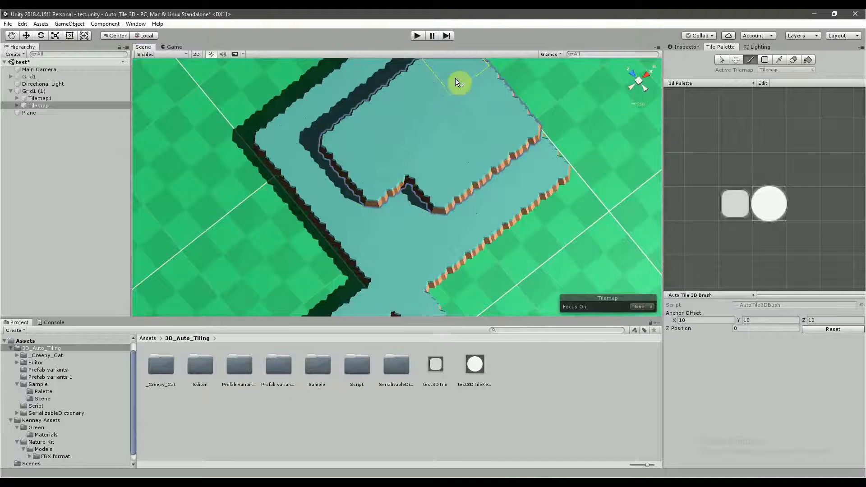
Reset the anchor offset Y to 0 and widen the base on Tilemap1 by one row of tiles beside the second level's flush edge
{"action": "right_click_drag", "start_coordinate": [493, 168], "coordinate": [371, 131]}
{"action": "scroll", "coordinate": [488, 175], "scroll_direction": "down", "scroll_amount": 3}
{"action": "mouse_move", "coordinate": [487, 175]}
{"action": "middle_mouse_down"}
{"action": "mouse_move", "coordinate": [489, 207]}
{"action": "mouse_move", "coordinate": [407, 193]}
{"action": "middle_mouse_up"}
{"action": "scroll", "coordinate": [408, 193], "scroll_direction": "up", "scroll_amount": 3}
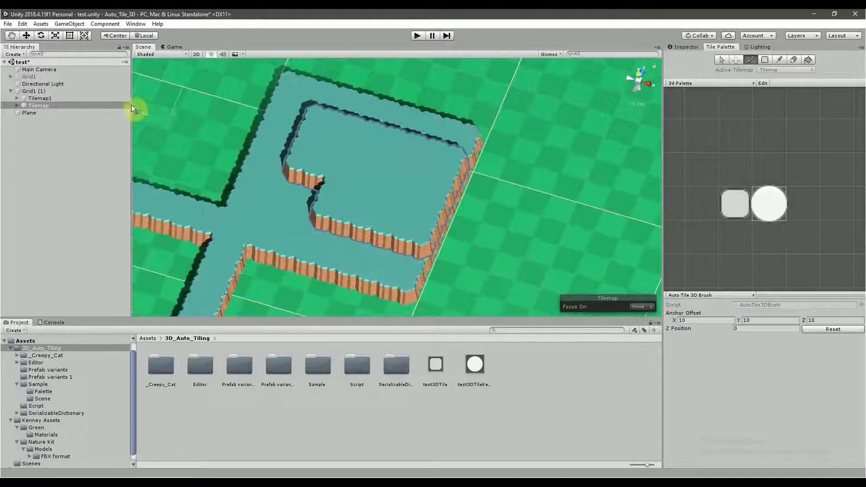
{"action": "left_click", "coordinate": [109, 98]}
{"action": "left_click", "coordinate": [775, 320]}
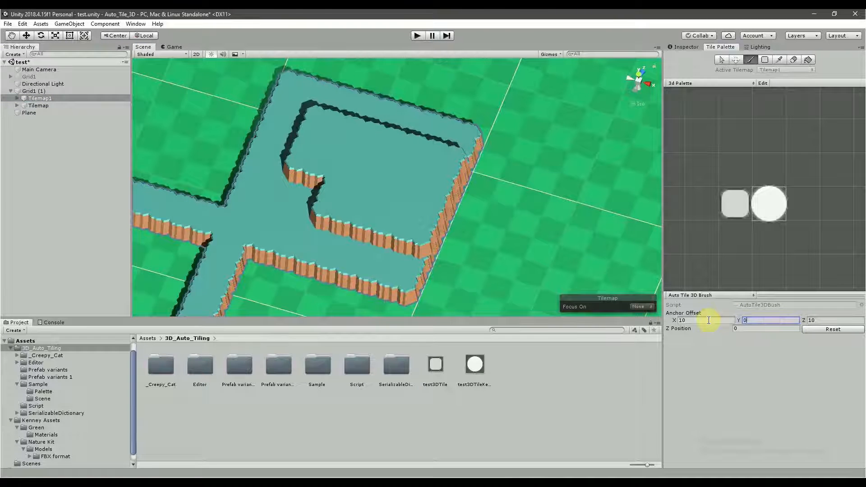
{"action": "left_click_drag", "start_coordinate": [465, 214], "coordinate": [429, 289]}
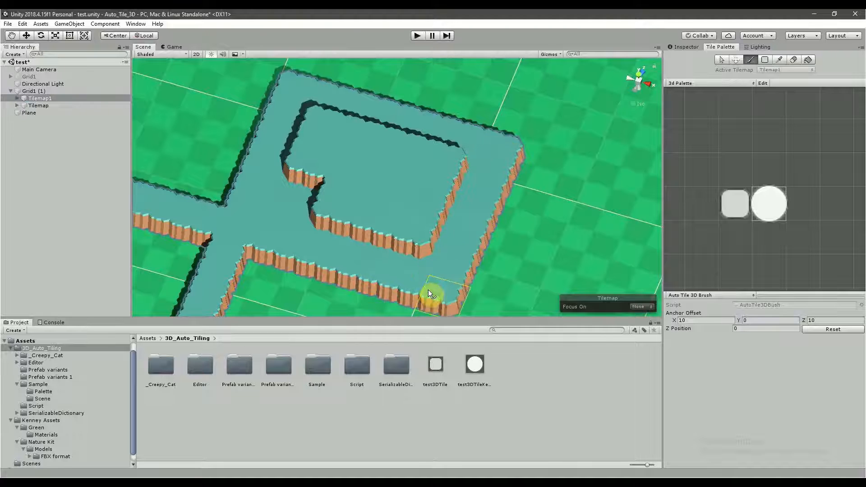
{"action": "mouse_move", "coordinate": [352, 221]}
{"action": "right_mouse_down"}
{"action": "mouse_move", "coordinate": [385, 219]}
{"action": "mouse_move", "coordinate": [464, 187]}
{"action": "right_mouse_up"}
{"action": "scroll", "coordinate": [461, 190], "scroll_direction": "up", "scroll_amount": 4}
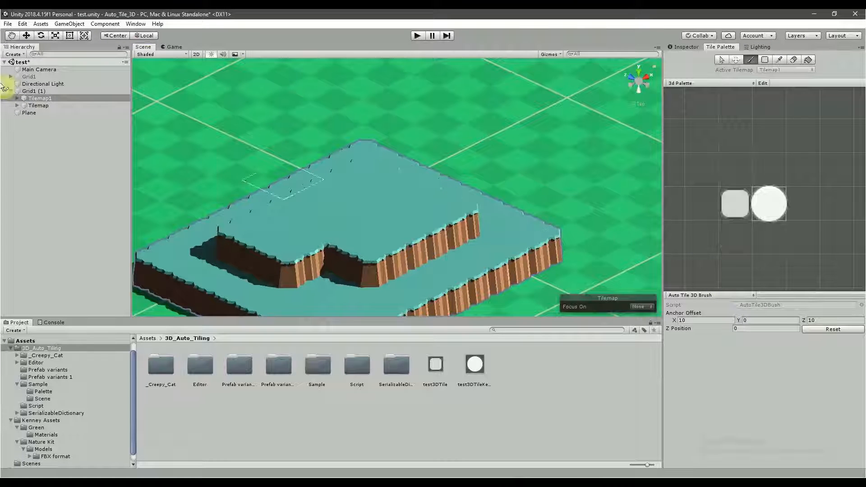
{"action": "left_click", "coordinate": [50, 91]}
{"action": "right_click", "coordinate": [50, 93]}
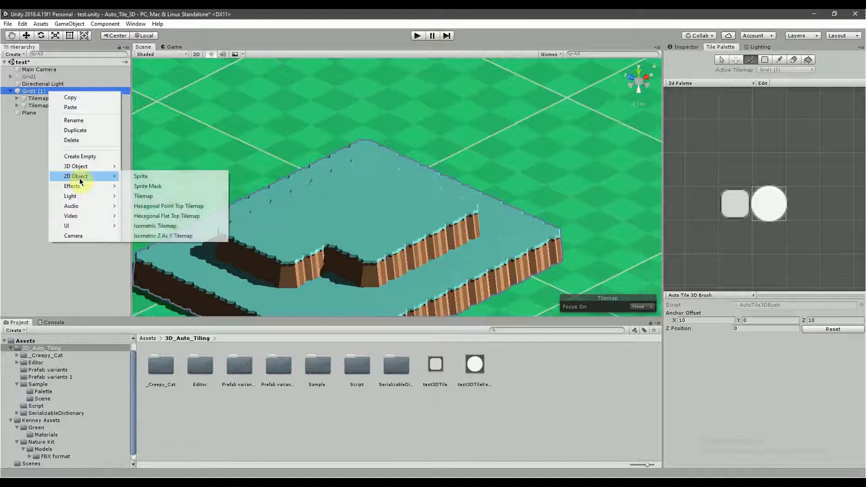
{"action": "left_click", "coordinate": [776, 359]}
Set the brush's anchor offset Y to 20 and Z position to 1, and try painting on the second level with Grid1 (1) selected
{"action": "left_click", "coordinate": [761, 320]}
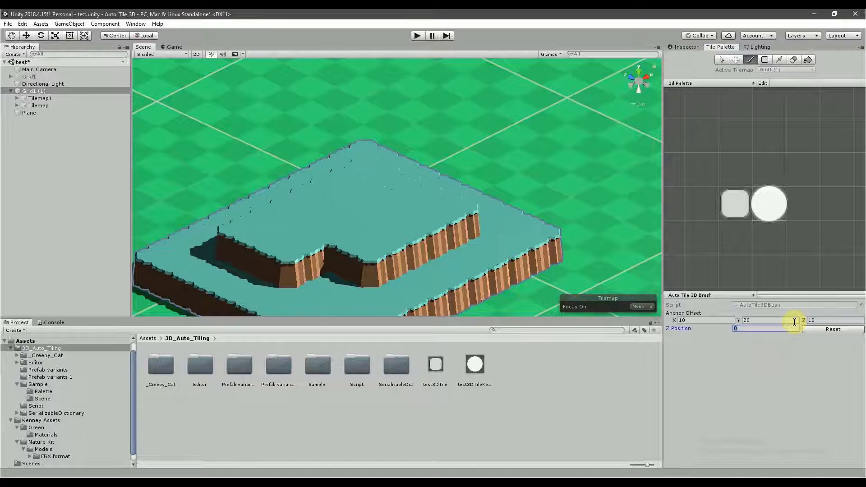
{"action": "left_click", "coordinate": [290, 231]}
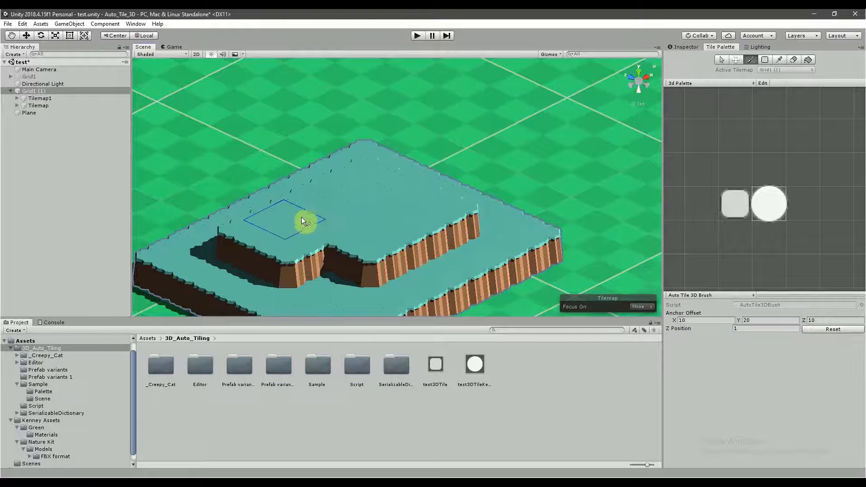
{"action": "mouse_move", "coordinate": [308, 233]}
{"action": "left_mouse_down", "text": "alt"}
{"action": "mouse_move", "coordinate": [389, 246]}
{"action": "mouse_move", "coordinate": [408, 130]}
{"action": "mouse_move", "coordinate": [342, 225]}
{"action": "mouse_move", "coordinate": [323, 233]}
{"action": "left_mouse_up", "text": "alt"}
{"action": "left_click_drag", "start_coordinate": [393, 207], "coordinate": [355, 249], "text": "alt"}
Set the brush's Z position to 0 and try erasing tiles on the second level with Grid1 (1) selected
{"action": "scroll", "coordinate": [379, 225], "scroll_direction": "up", "scroll_amount": 2}
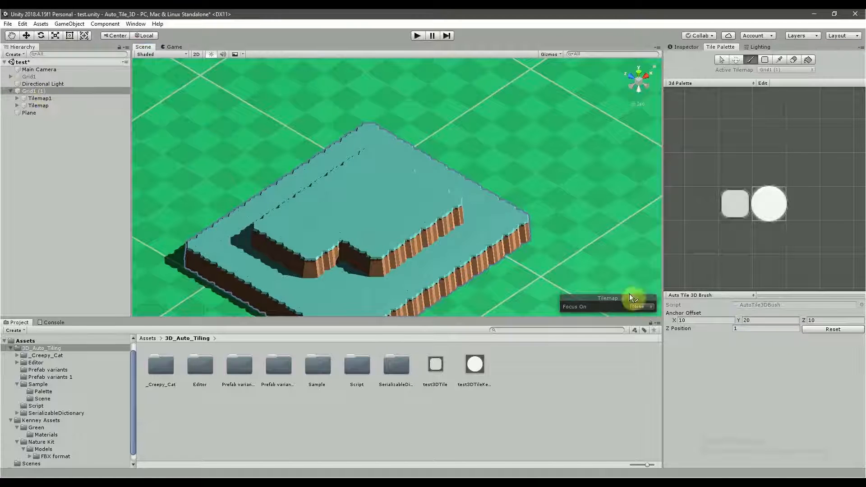
{"action": "left_click", "coordinate": [744, 331]}
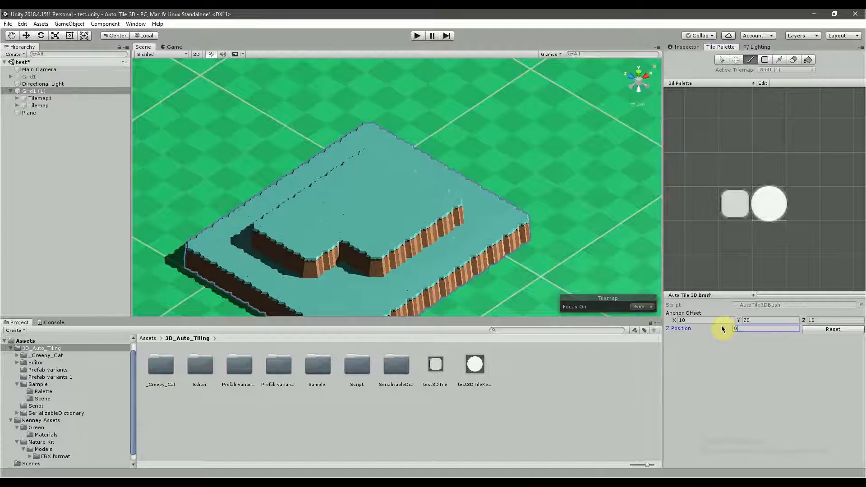
{"action": "left_click_drag", "start_coordinate": [399, 184], "coordinate": [308, 201], "text": "shift"}
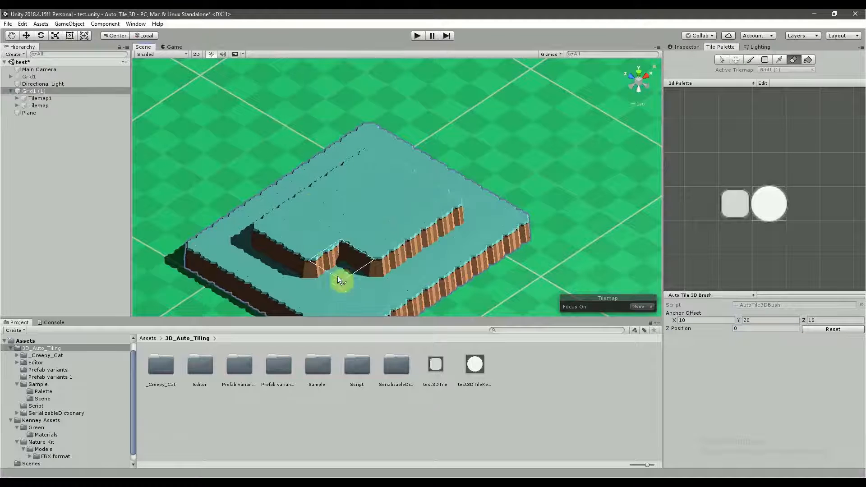
Paint a third tier on top of the second level using Tilemap1, with anchor offset Y 20 and Z position 1
{"action": "left_click", "coordinate": [77, 99]}
{"action": "left_click", "coordinate": [754, 329]}
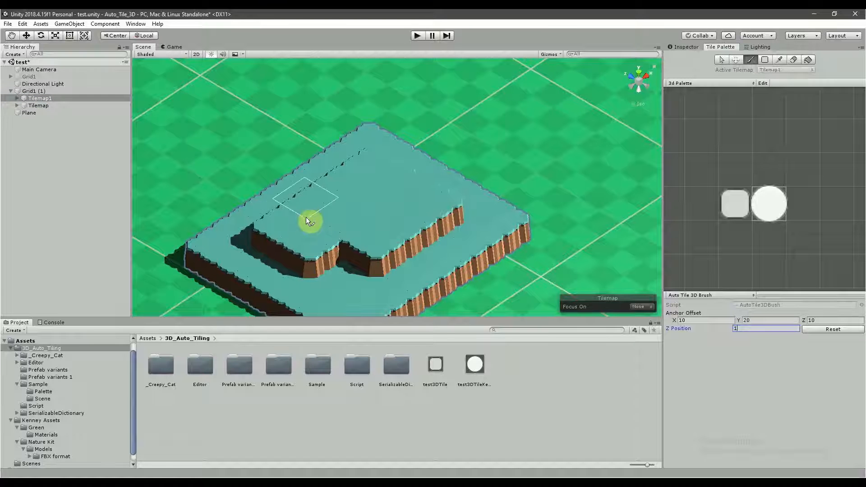
{"action": "type", "text": "1"}
{"action": "mouse_move", "coordinate": [312, 215]}
{"action": "left_mouse_down"}
{"action": "mouse_move", "coordinate": [347, 195]}
{"action": "mouse_move", "coordinate": [405, 205]}
{"action": "mouse_move", "coordinate": [419, 234]}
{"action": "mouse_move", "coordinate": [573, 191]}
{"action": "mouse_move", "coordinate": [407, 205]}
{"action": "left_mouse_up"}
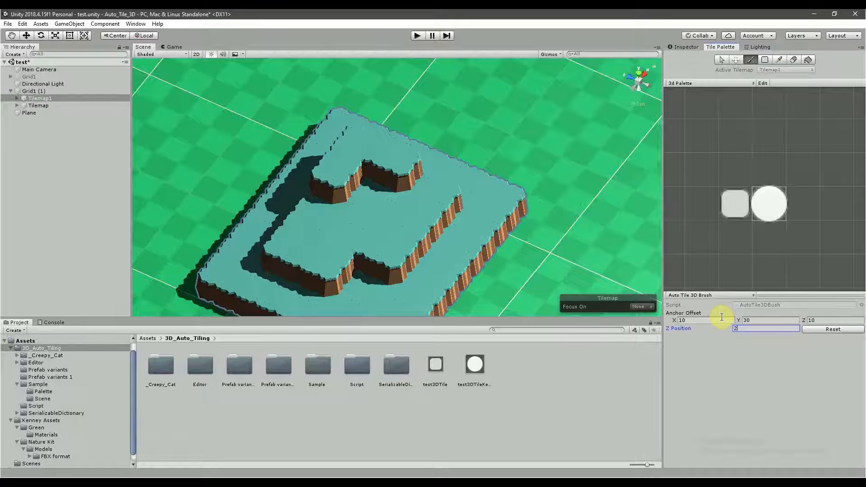
Paint a small fourth tier at the third tier's back corner with anchor offset Y 30 and Z position 2, and inspect the stacked cliffs
{"action": "left_click", "coordinate": [364, 148]}
{"action": "mouse_move", "coordinate": [365, 148]}
{"action": "left_mouse_down", "text": "alt"}
{"action": "mouse_move", "coordinate": [430, 261]}
{"action": "mouse_move", "coordinate": [344, 170]}
{"action": "mouse_move", "coordinate": [358, 178]}
{"action": "mouse_move", "coordinate": [294, 86]}
{"action": "mouse_move", "coordinate": [306, 52]}
{"action": "left_mouse_up", "text": "alt"}
{"action": "middle_click_drag", "start_coordinate": [383, 223], "coordinate": [408, 183]}
{"action": "mouse_move", "coordinate": [408, 184]}
{"action": "left_mouse_down", "text": "alt"}
{"action": "mouse_move", "coordinate": [287, 194]}
{"action": "mouse_move", "coordinate": [316, 180]}
{"action": "mouse_move", "coordinate": [195, 170]}
{"action": "mouse_move", "coordinate": [169, 218]}
{"action": "mouse_move", "coordinate": [334, 216]}
{"action": "mouse_move", "coordinate": [350, 224]}
{"action": "mouse_move", "coordinate": [194, 230]}
{"action": "mouse_move", "coordinate": [399, 162]}
{"action": "left_mouse_up", "text": "alt"}
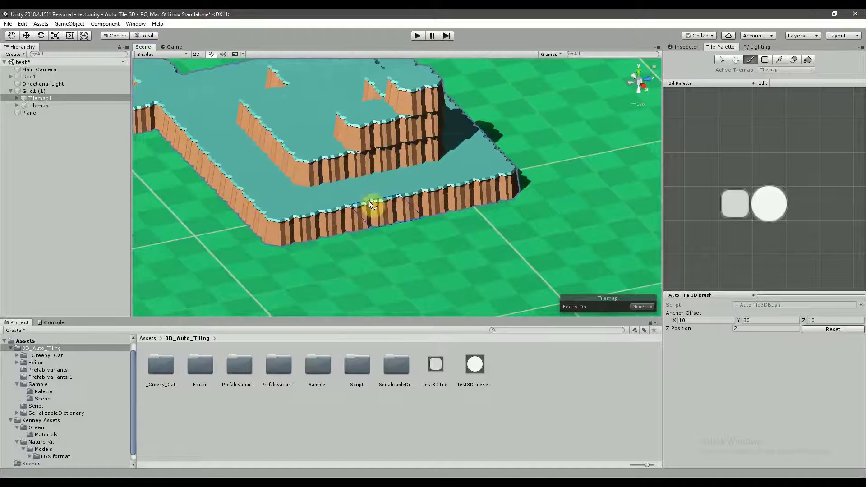
{"action": "mouse_move", "coordinate": [369, 202]}
{"action": "left_mouse_down", "text": "alt"}
{"action": "mouse_move", "coordinate": [408, 185]}
{"action": "mouse_move", "coordinate": [359, 202]}
{"action": "mouse_move", "coordinate": [362, 214]}
{"action": "mouse_move", "coordinate": [436, 175]}
{"action": "mouse_move", "coordinate": [447, 178]}
{"action": "left_mouse_up", "text": "alt"}
Erase the fourth tier's tile at the back corner with the brush at Z position 2
{"action": "left_click", "coordinate": [740, 328]}
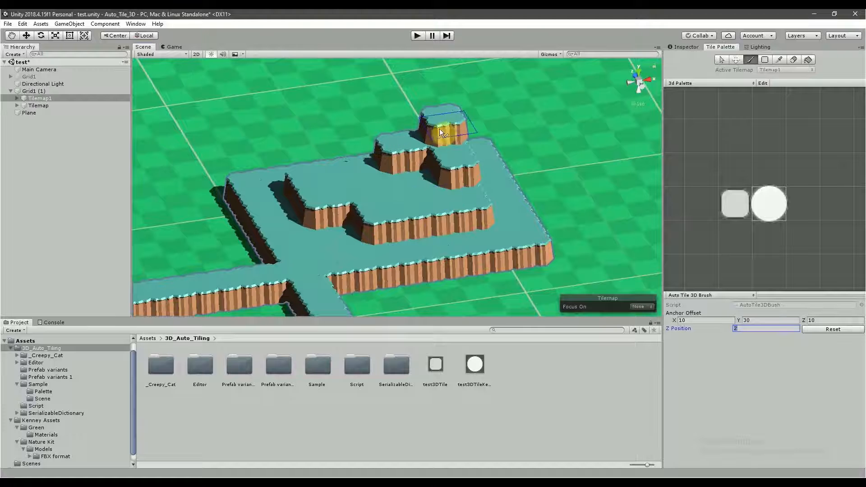
{"action": "left_click_drag", "start_coordinate": [411, 153], "coordinate": [433, 216], "text": "alt"}
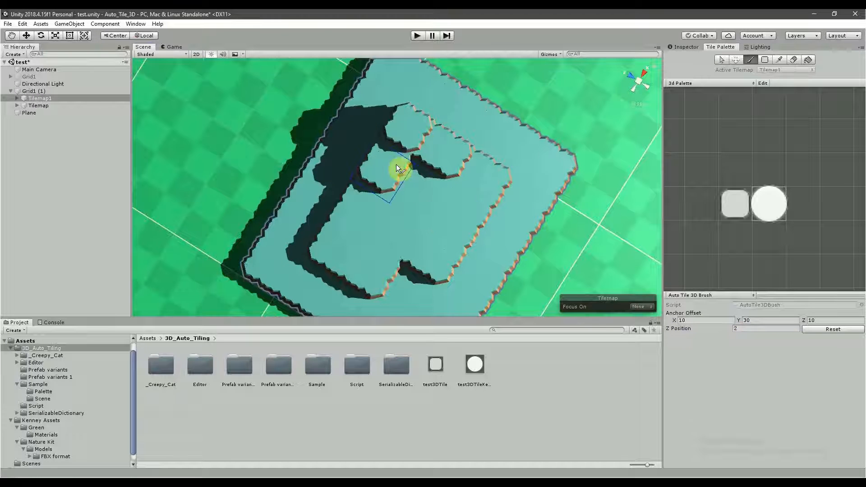
{"action": "left_click_drag", "start_coordinate": [405, 151], "coordinate": [386, 127], "text": "alt"}
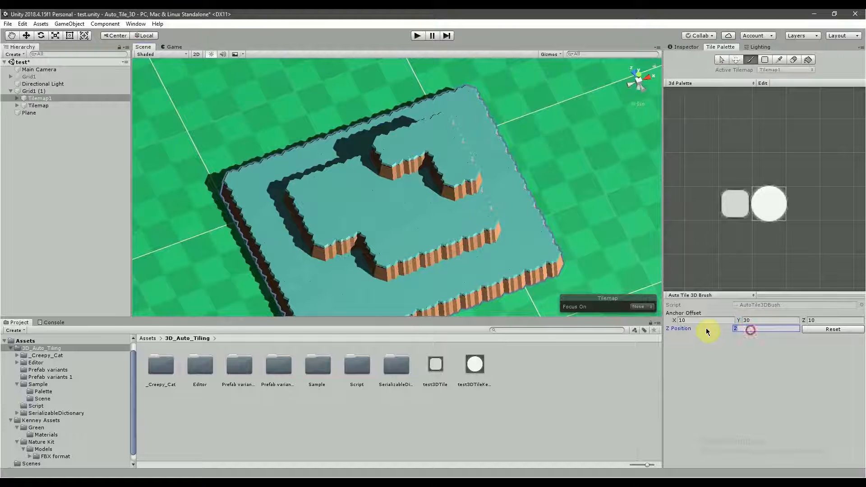
Set the brush's Z position to 1 and erase all tiles of the third tier from Tilemap1
{"action": "type", "text": "1"}
{"action": "key", "text": "Return"}
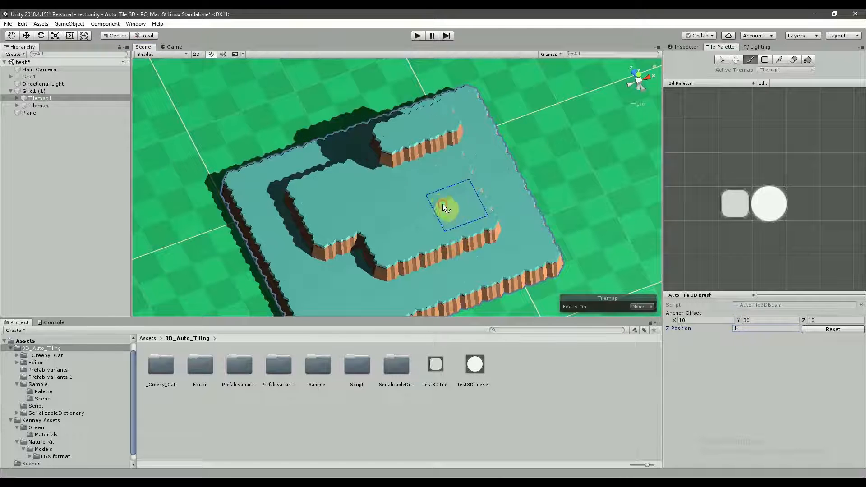
{"action": "left_click_drag", "start_coordinate": [437, 144], "coordinate": [443, 200], "text": "alt"}
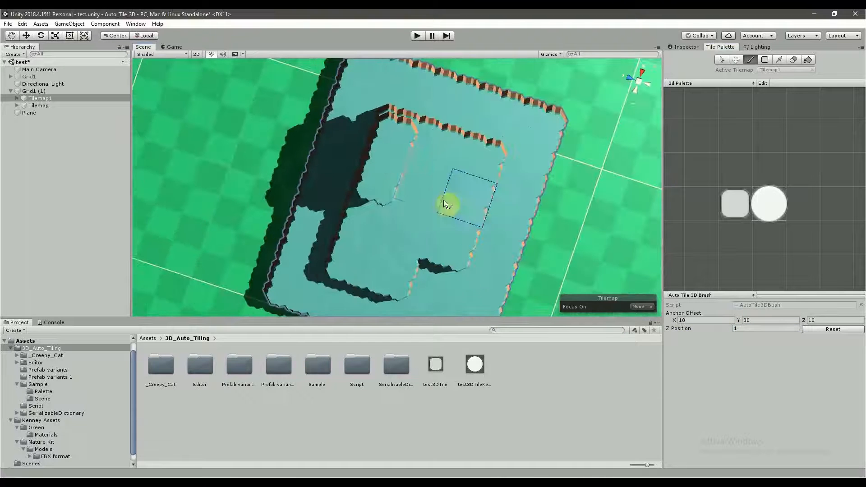
{"action": "left_click_drag", "start_coordinate": [407, 156], "coordinate": [405, 94], "text": "alt"}
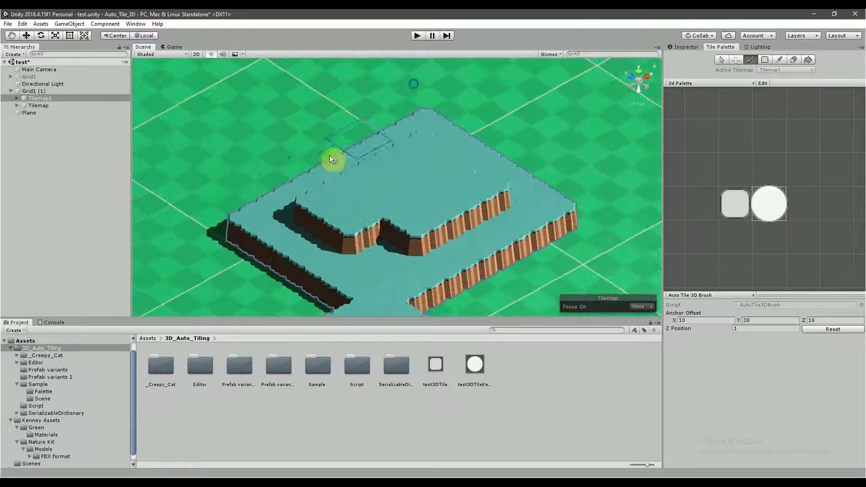
Create a new tilemap under Grid1 (1) and add the Tile 3D Map component to it
{"action": "right_click", "coordinate": [50, 91]}
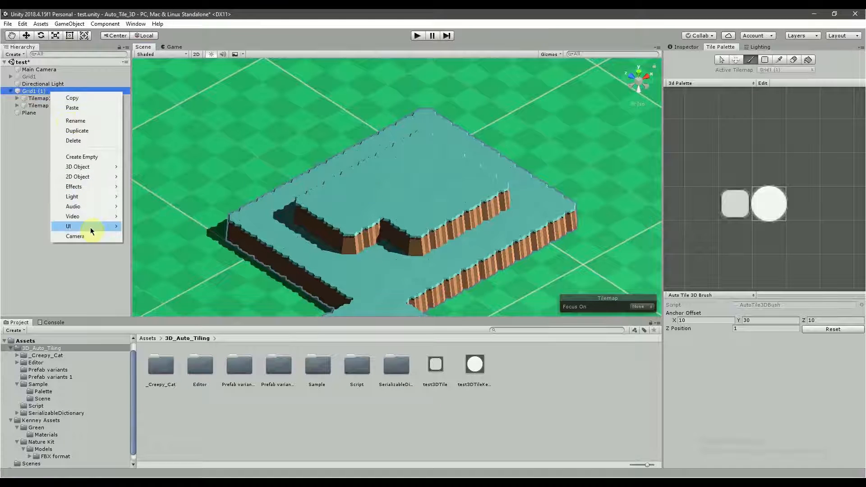
{"action": "mouse_move", "coordinate": [88, 179]}
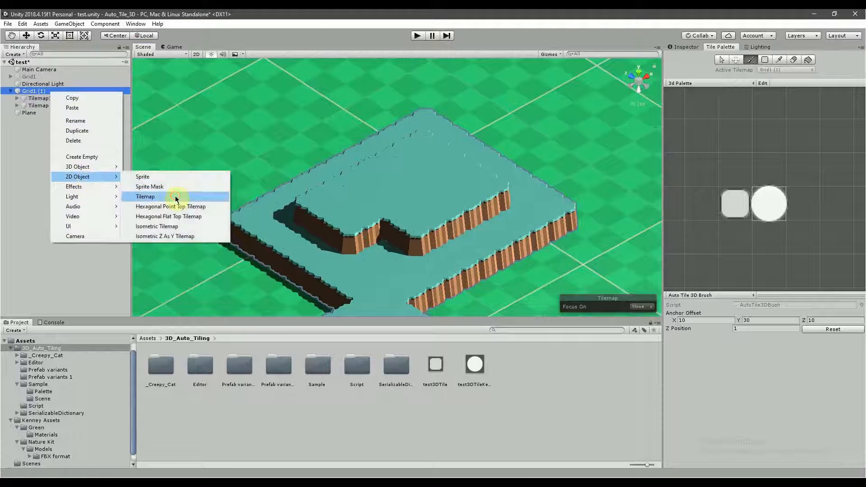
{"action": "left_click", "coordinate": [149, 197]}
{"action": "left_click", "coordinate": [56, 114]}
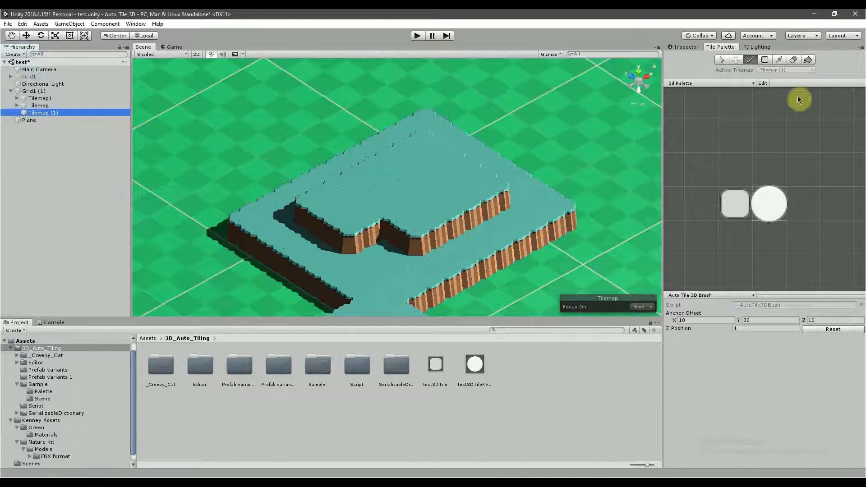
{"action": "left_click", "coordinate": [690, 49]}
{"action": "left_click", "coordinate": [772, 297]}
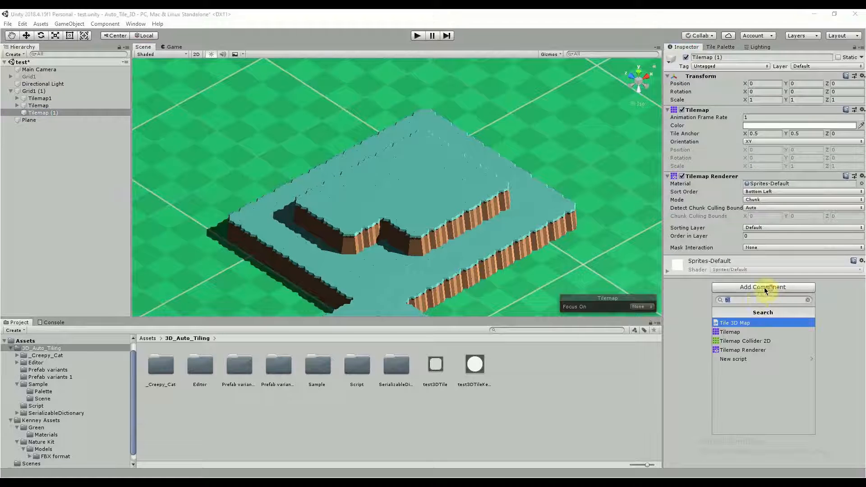
{"action": "left_click", "coordinate": [765, 322]}
Paint a single-tile third tier on the second level using Tilemap (1), with anchor offset Y 20 and Z position 0
{"action": "left_click", "coordinate": [721, 47]}
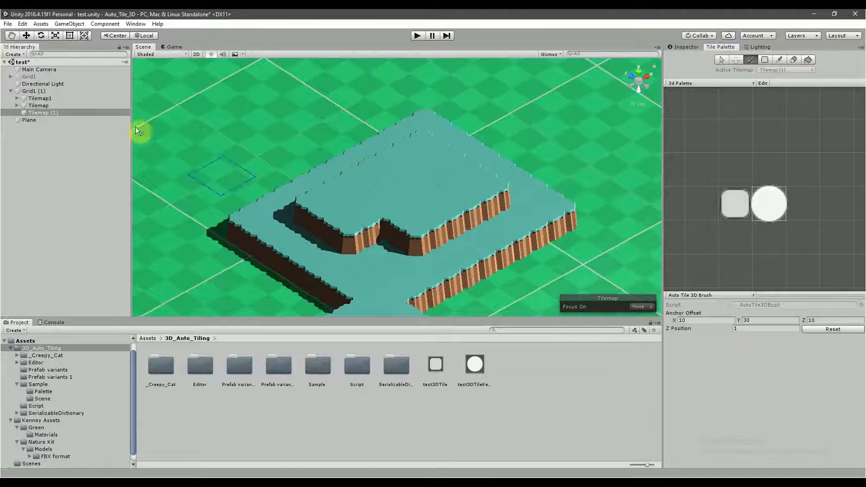
{"action": "left_click", "coordinate": [56, 113]}
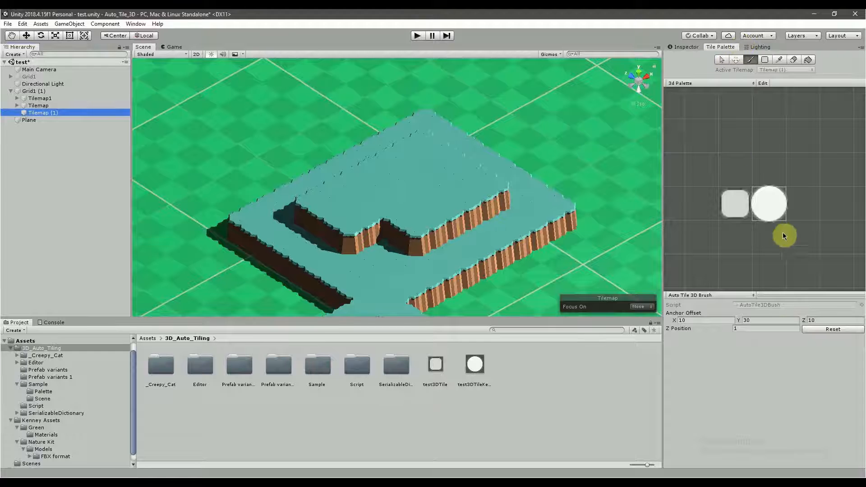
{"action": "left_click", "coordinate": [768, 203]}
{"action": "left_click", "coordinate": [762, 319]}
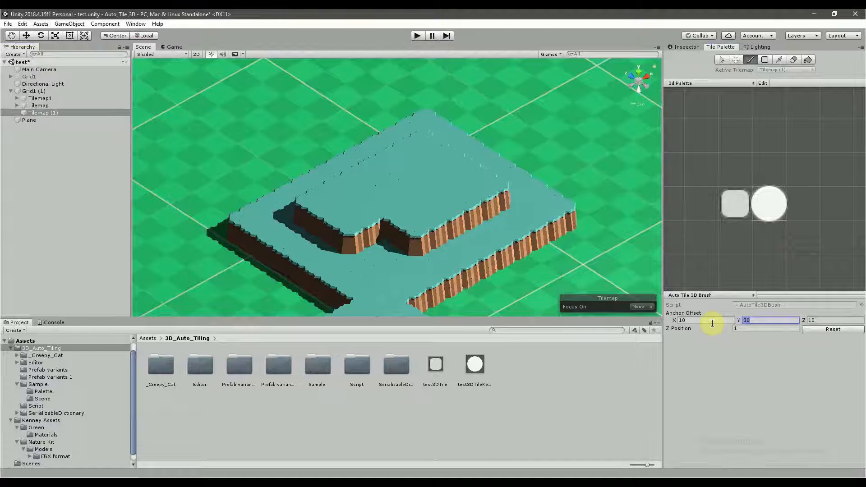
{"action": "left_click", "coordinate": [736, 329]}
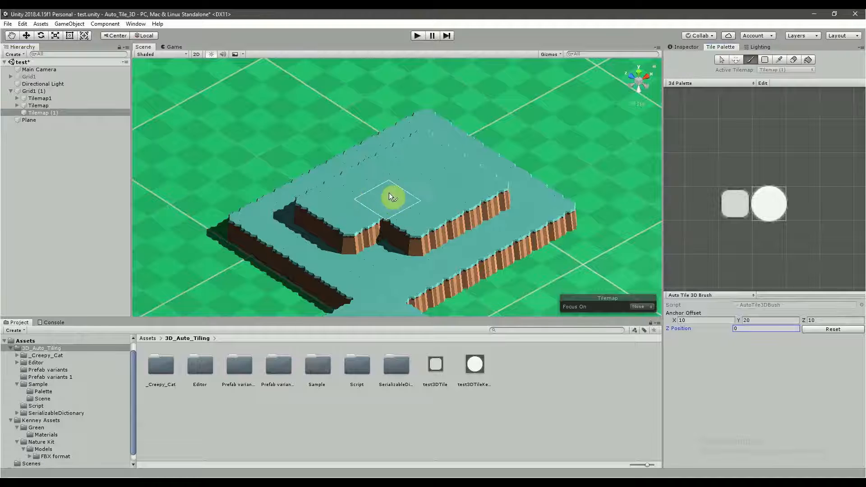
{"action": "left_click", "coordinate": [407, 182]}
{"action": "mouse_move", "coordinate": [371, 176]}
{"action": "left_mouse_down", "text": "alt"}
{"action": "mouse_move", "coordinate": [574, 118]}
{"action": "mouse_move", "coordinate": [442, 291]}
{"action": "mouse_move", "coordinate": [430, 321]}
{"action": "left_mouse_up", "text": "alt"}
{"action": "left_click", "coordinate": [404, 139], "text": "shift"}
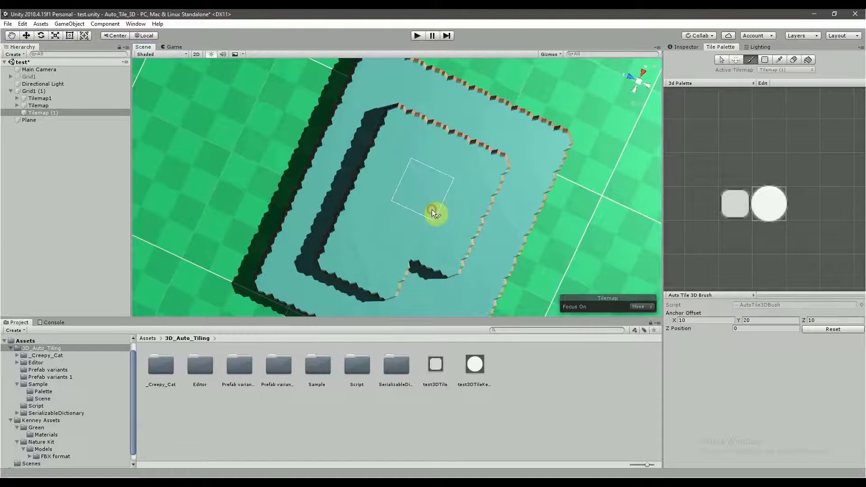
{"action": "left_click", "coordinate": [430, 199]}
{"action": "mouse_move", "coordinate": [429, 202]}
{"action": "left_mouse_down", "text": "alt"}
{"action": "mouse_move", "coordinate": [383, 144]}
{"action": "mouse_move", "coordinate": [343, 31]}
{"action": "mouse_move", "coordinate": [329, 54]}
{"action": "mouse_move", "coordinate": [378, 52]}
{"action": "left_mouse_up", "text": "alt"}
{"action": "middle_click_drag", "start_coordinate": [401, 178], "coordinate": [415, 97]}
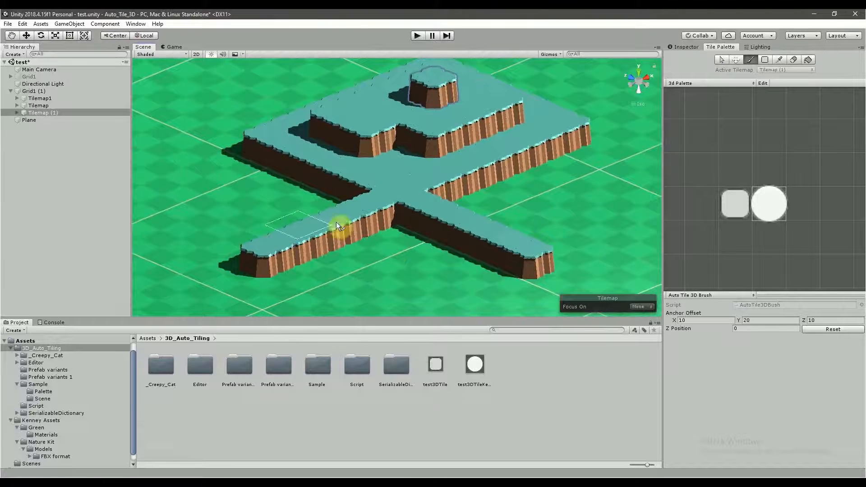
Extend the ground-level cliff outward with more tiles on Tilemap1, using anchor offset Y 0 and Z position 0
{"action": "left_click", "coordinate": [770, 321]}
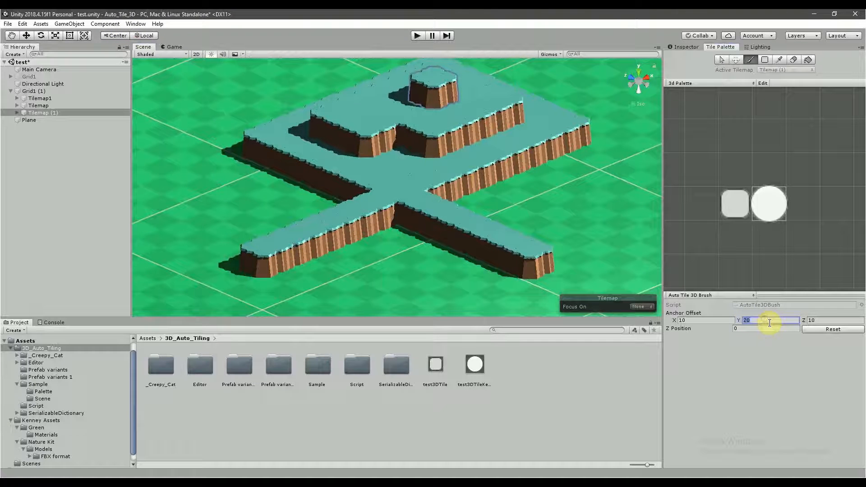
{"action": "left_click", "coordinate": [50, 98]}
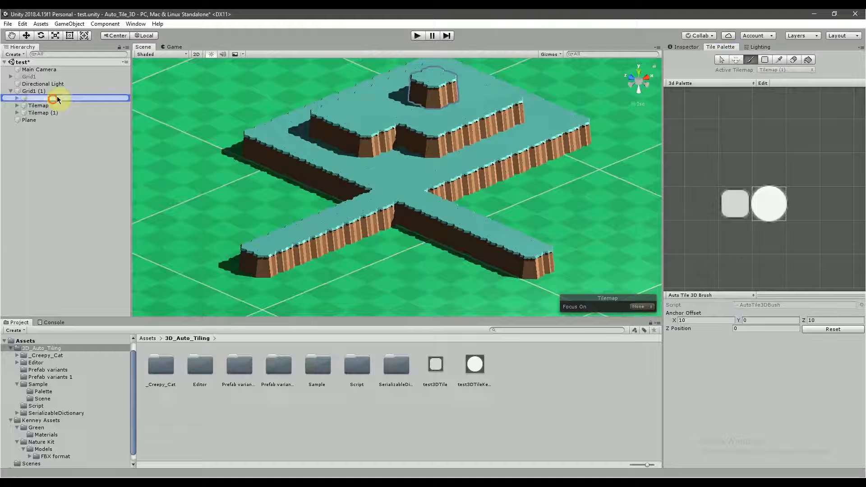
{"action": "left_click", "coordinate": [397, 241]}
{"action": "mouse_move", "coordinate": [339, 269]}
{"action": "left_mouse_down"}
{"action": "mouse_move", "coordinate": [401, 240]}
{"action": "mouse_move", "coordinate": [478, 280]}
{"action": "mouse_move", "coordinate": [389, 259]}
{"action": "mouse_move", "coordinate": [424, 207]}
{"action": "left_mouse_up"}
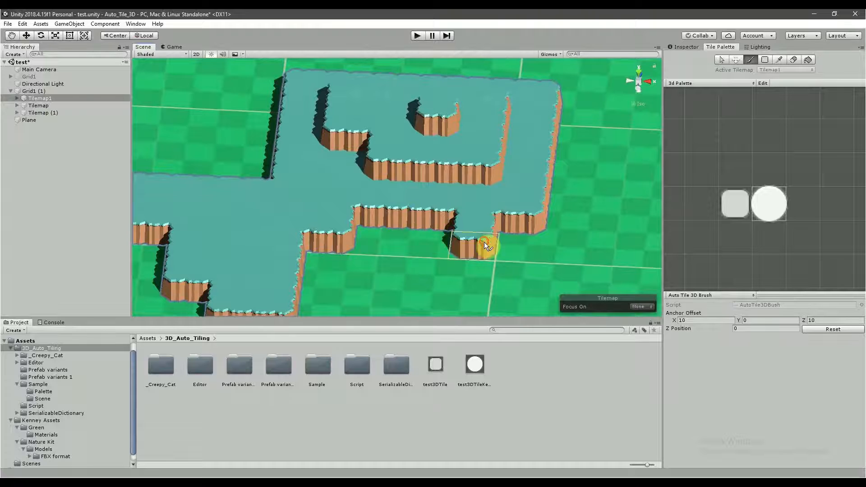
{"action": "left_click_drag", "start_coordinate": [484, 242], "coordinate": [502, 241]}
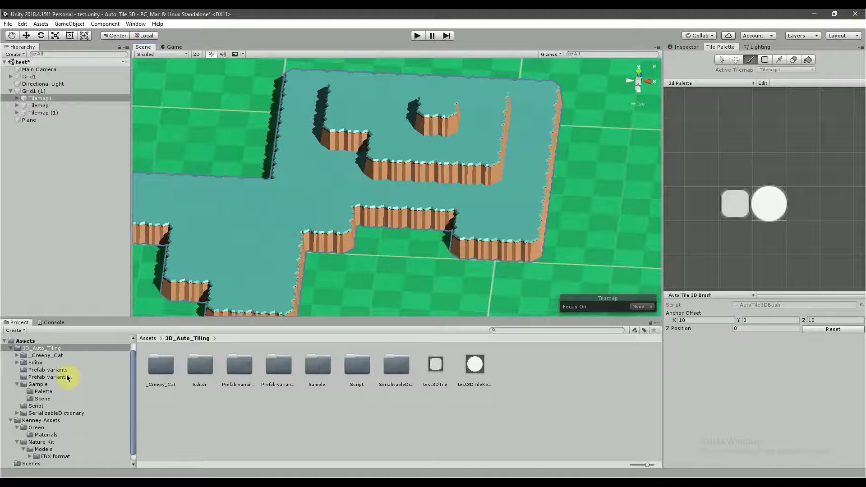
Open the FBX format folder of the Nature Kit models in Kenney Assets and find the brown cliff step models
{"action": "left_click", "coordinate": [53, 420]}
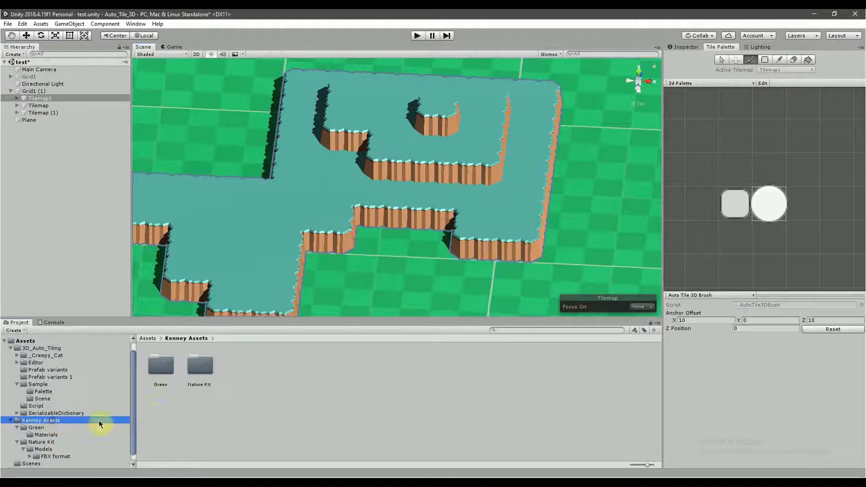
{"action": "double_click", "coordinate": [161, 368]}
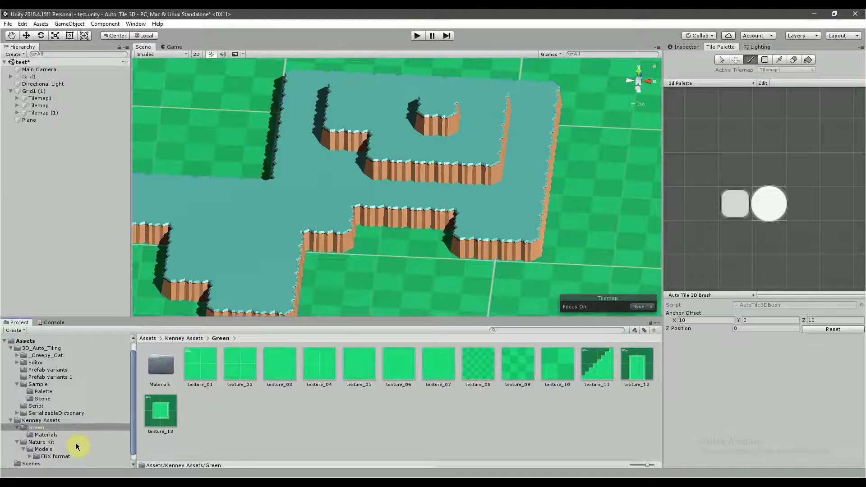
{"action": "left_click", "coordinate": [57, 442]}
{"action": "left_click", "coordinate": [50, 449]}
{"action": "left_click", "coordinate": [68, 457]}
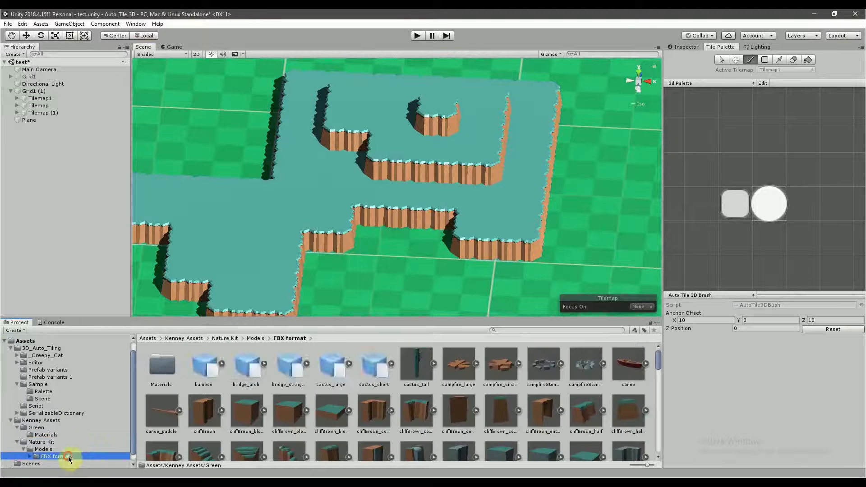
{"action": "scroll", "coordinate": [422, 413], "scroll_direction": "down", "scroll_amount": 3}
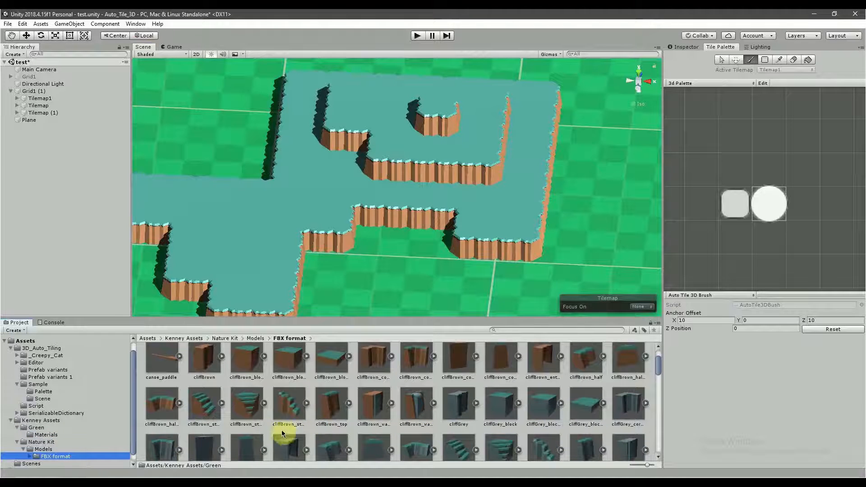
Place the cliffBrown_stepsCornerInner model on the green ground beside the inner corner of the lowest cliff
{"action": "left_click_drag", "start_coordinate": [249, 361], "coordinate": [366, 250]}
{"action": "scroll", "coordinate": [373, 250], "scroll_direction": "up", "scroll_amount": 8}
{"action": "right_click_drag", "start_coordinate": [373, 250], "coordinate": [349, 264]}
{"action": "middle_click_drag", "start_coordinate": [350, 263], "coordinate": [415, 253]}
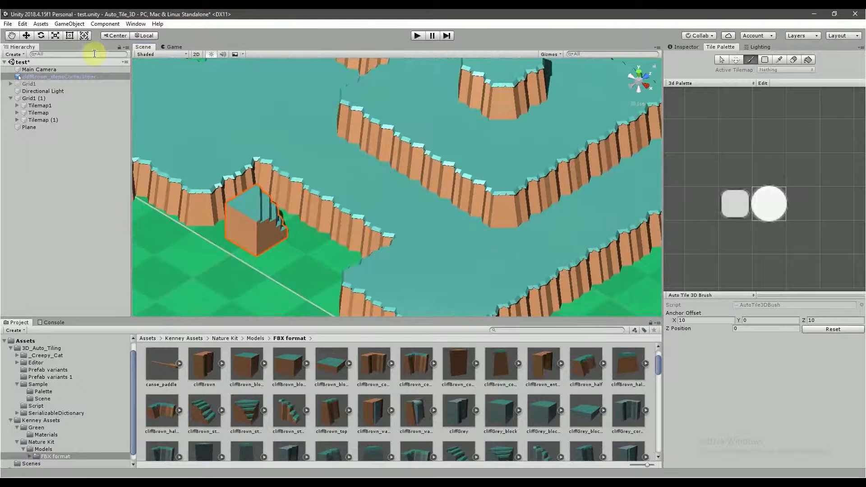
{"action": "middle_click_drag", "start_coordinate": [141, 131], "coordinate": [273, 181]}
Rotate the corner steps model about its vertical axis so the stairs face away from the cliff's inner corner
{"action": "left_click", "coordinate": [39, 37]}
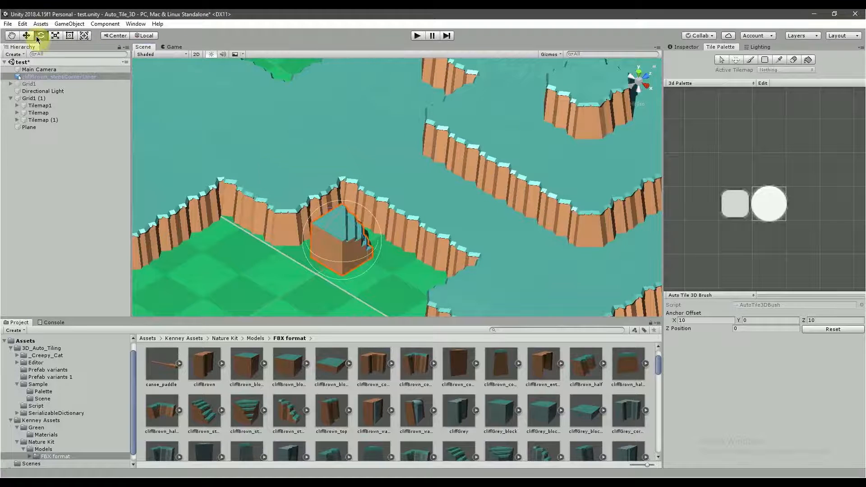
{"action": "left_click_drag", "start_coordinate": [362, 258], "coordinate": [252, 240]}
{"action": "right_click_drag", "start_coordinate": [354, 237], "coordinate": [495, 332]}
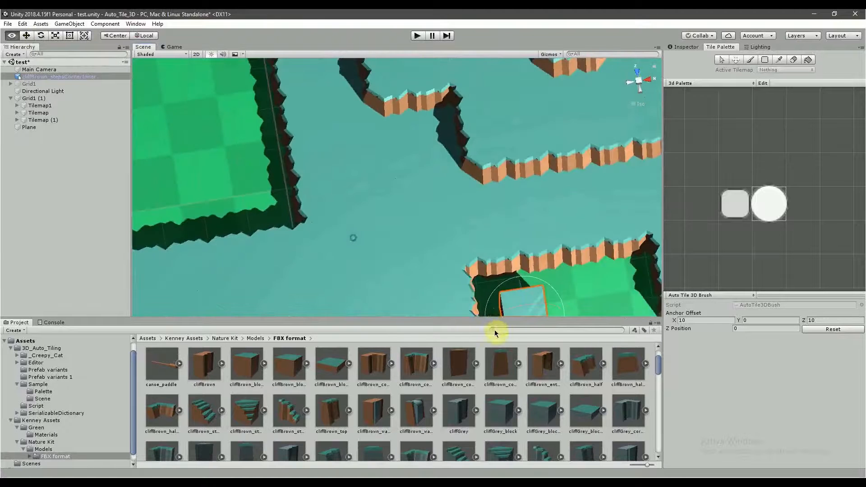
{"action": "middle_click_drag", "start_coordinate": [488, 295], "coordinate": [390, 236]}
{"action": "right_click_drag", "start_coordinate": [474, 241], "coordinate": [426, 219]}
{"action": "middle_click_drag", "start_coordinate": [427, 219], "coordinate": [425, 248]}
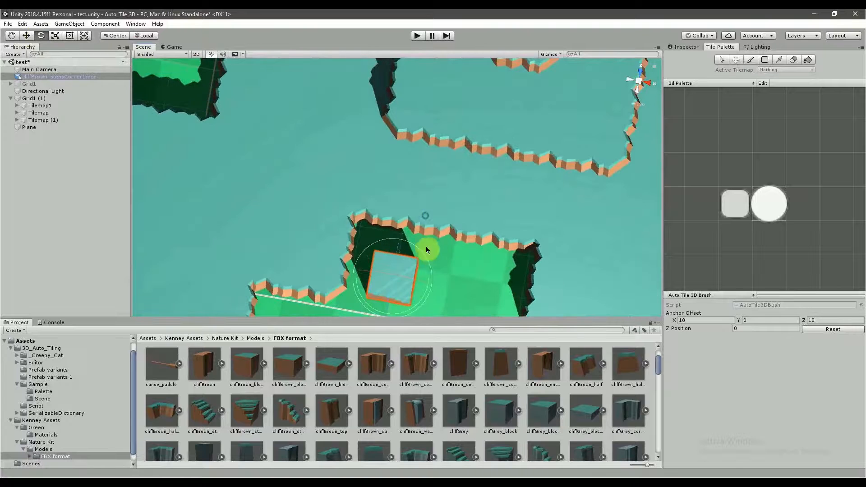
{"action": "left_click_drag", "start_coordinate": [427, 289], "coordinate": [511, 237]}
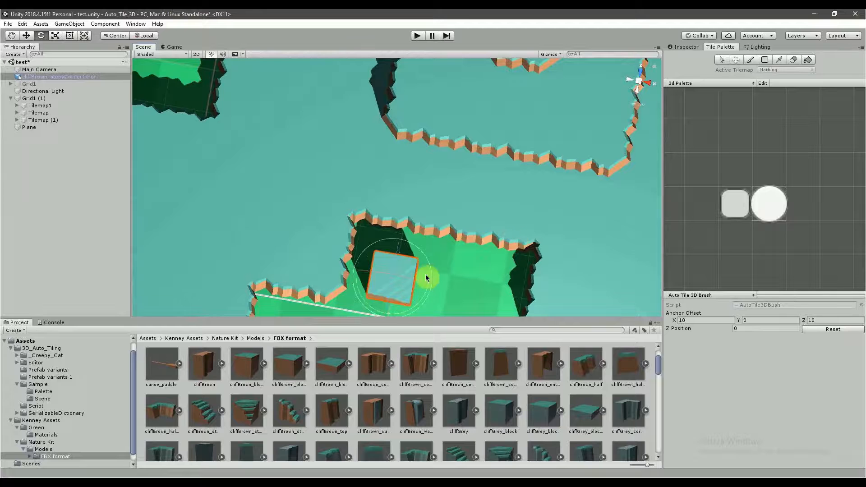
Move the corner steps model along the ground into the inner corner of the lowest cliff
{"action": "key", "text": "w"}
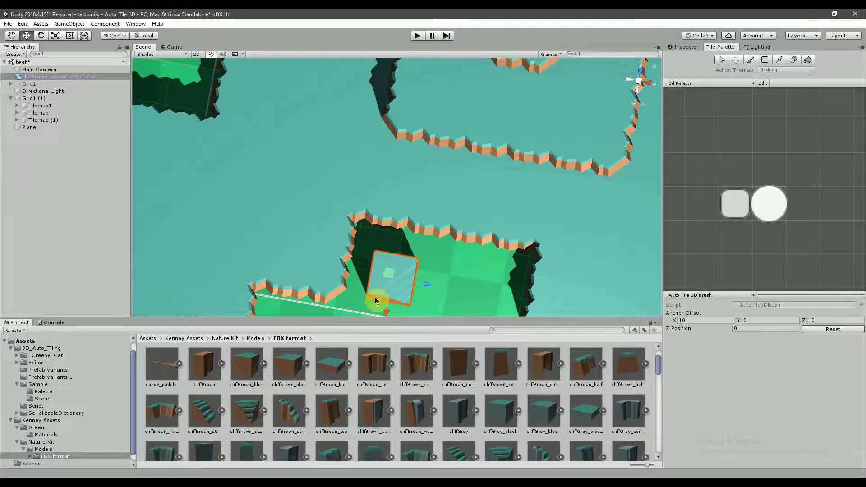
{"action": "left_click_drag", "start_coordinate": [388, 275], "coordinate": [310, 146]}
{"action": "right_click_drag", "start_coordinate": [310, 147], "coordinate": [329, 141]}
{"action": "middle_click_drag", "start_coordinate": [356, 127], "coordinate": [400, 196]}
{"action": "scroll", "coordinate": [399, 191], "scroll_direction": "up", "scroll_amount": 4}
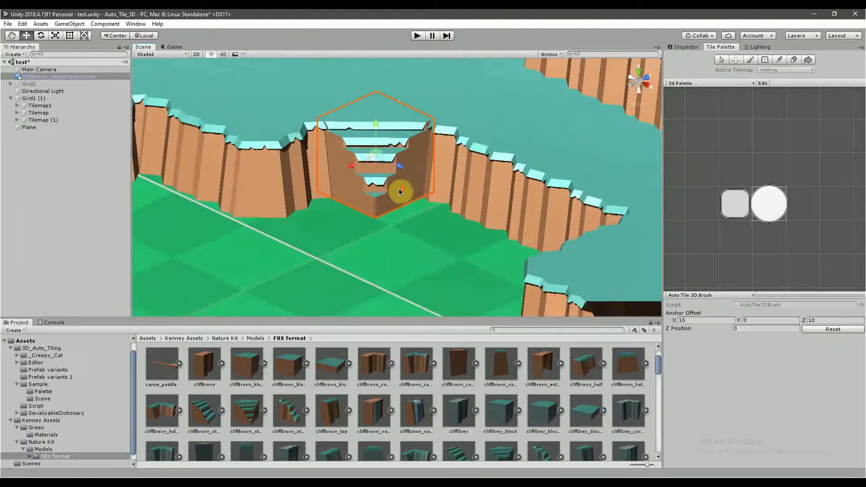
Nudge the corner steps model to line up with the adjoining cliff walls and inspect the fit
{"action": "middle_click_drag", "start_coordinate": [364, 169], "coordinate": [379, 186]}
{"action": "left_click_drag", "start_coordinate": [379, 186], "coordinate": [441, 209], "text": "alt"}
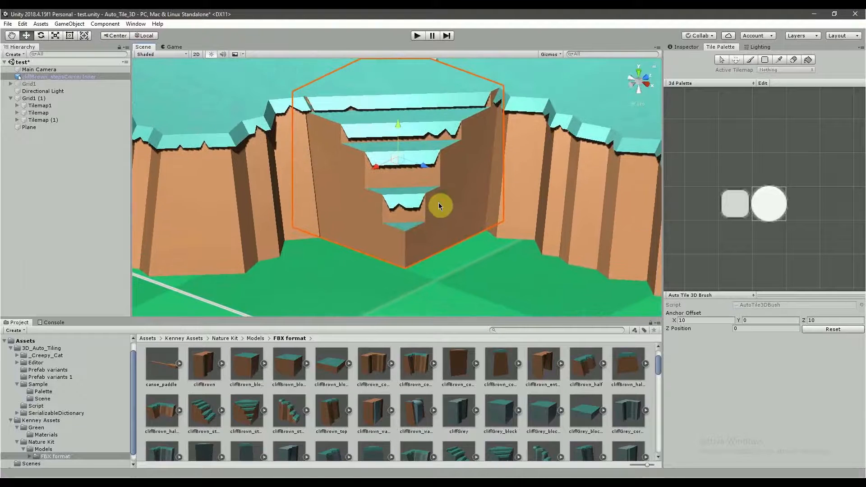
{"action": "scroll", "coordinate": [446, 186], "scroll_direction": "down", "scroll_amount": 3}
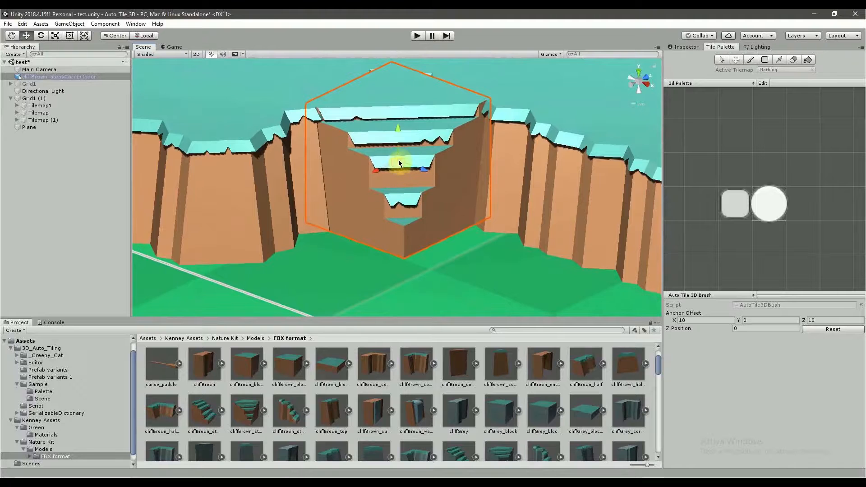
{"action": "left_click_drag", "start_coordinate": [398, 161], "coordinate": [396, 153]}
{"action": "left_click_drag", "start_coordinate": [299, 136], "coordinate": [493, 278], "text": "alt"}
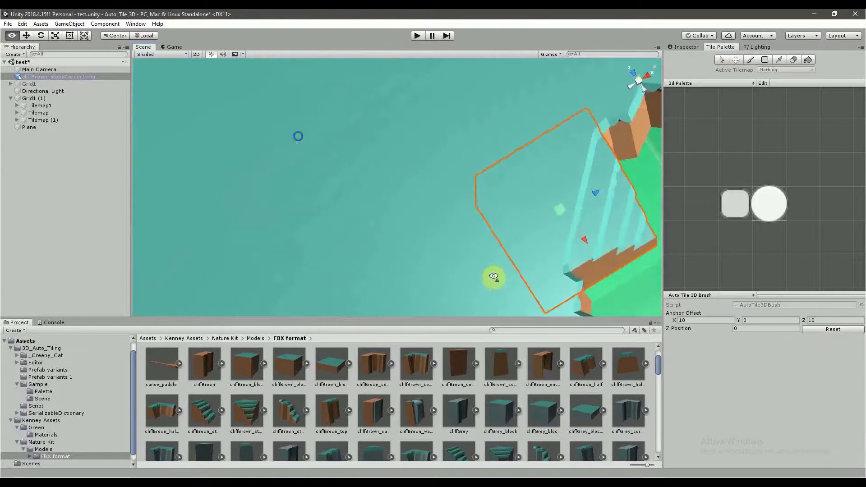
{"action": "middle_click_drag", "start_coordinate": [582, 192], "coordinate": [501, 178]}
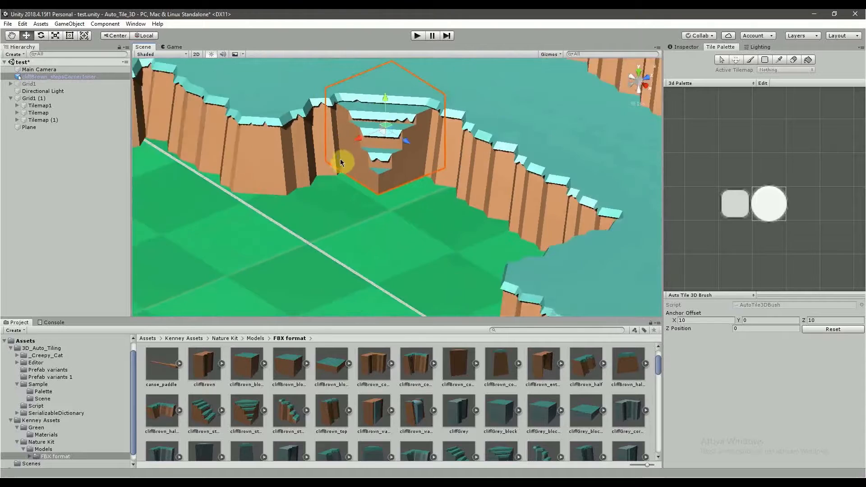